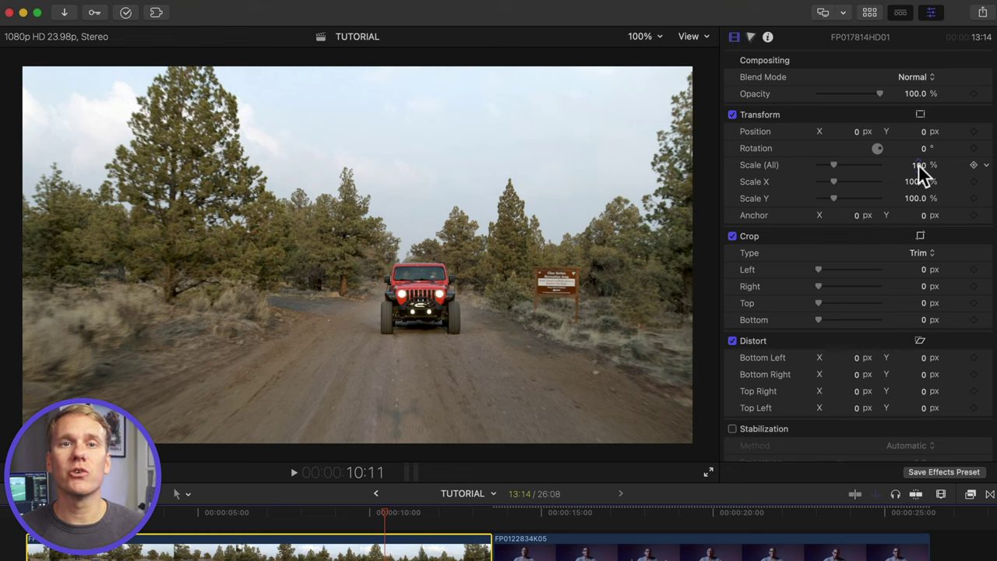
Try enlarging the jeep clip to about 220% and shifting it left, then reset the transform to 100%.
left_click_drag(920, 164, 955, 165)
left_click_drag(853, 131, 755, 131)
left_click_drag(924, 131, 988, 131)
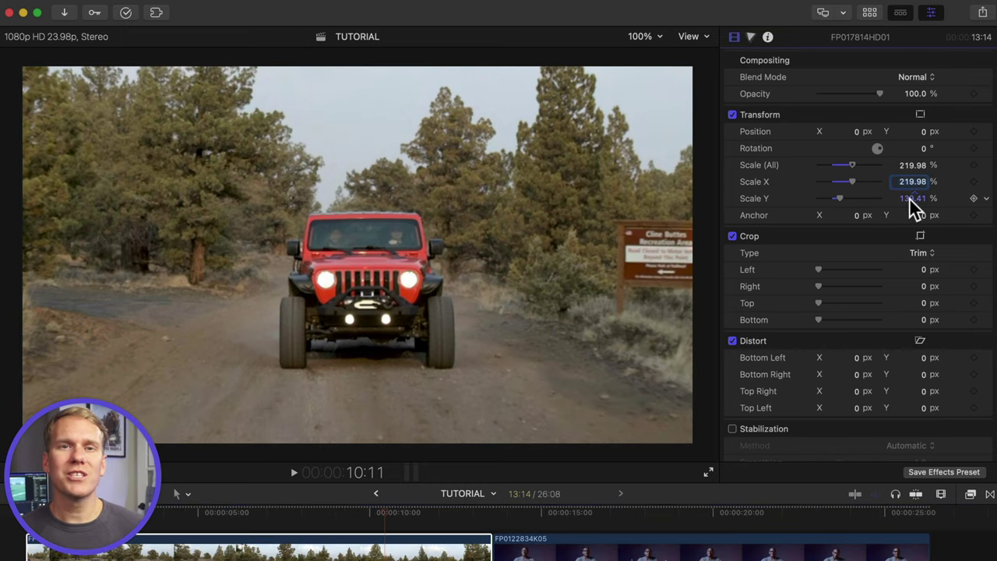
left_click(986, 115)
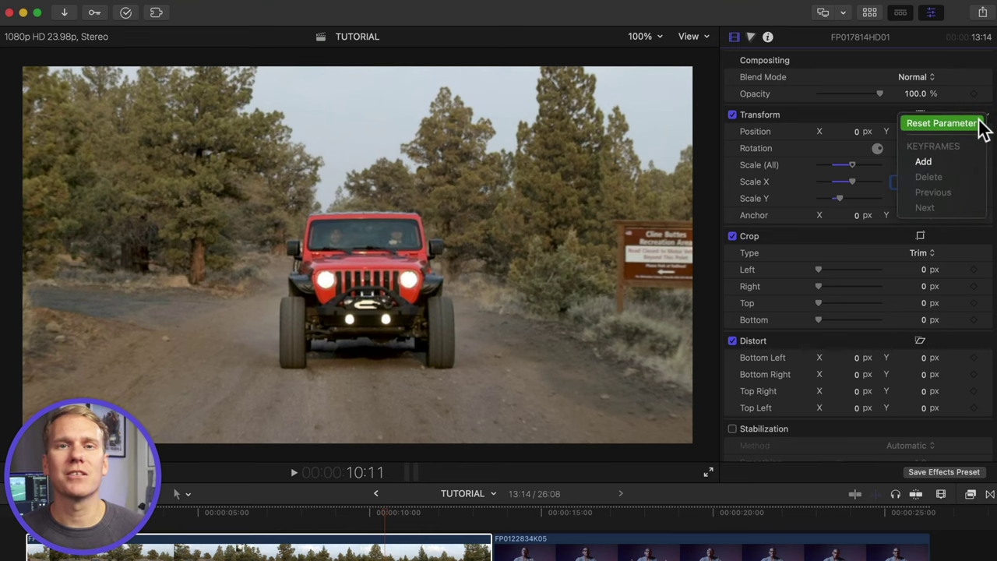
left_click(980, 124)
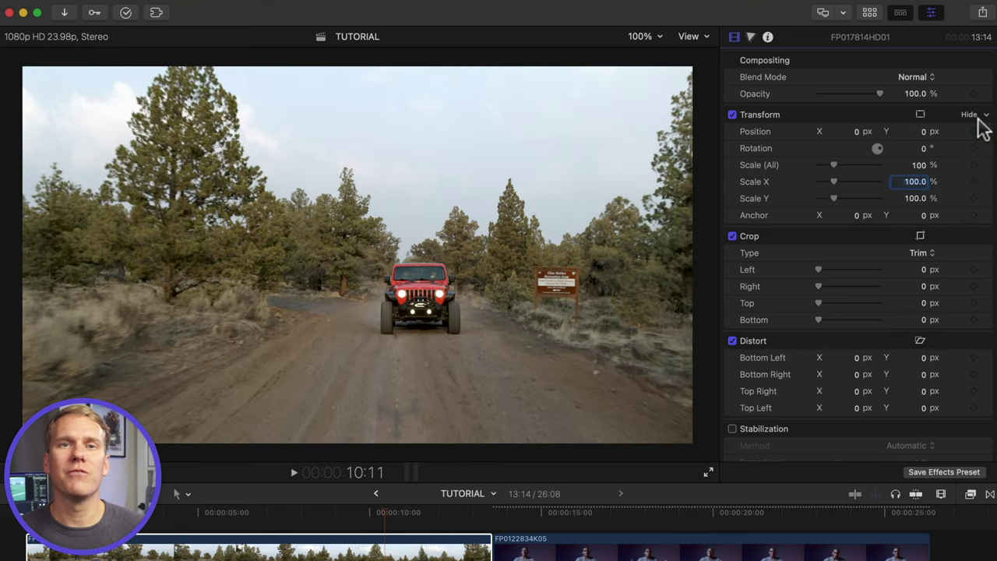
Scale the jeep clip to 165.57% in the viewer and place it at X -230.6, Y 17.1, rotation 0°.
right_click(397, 283)
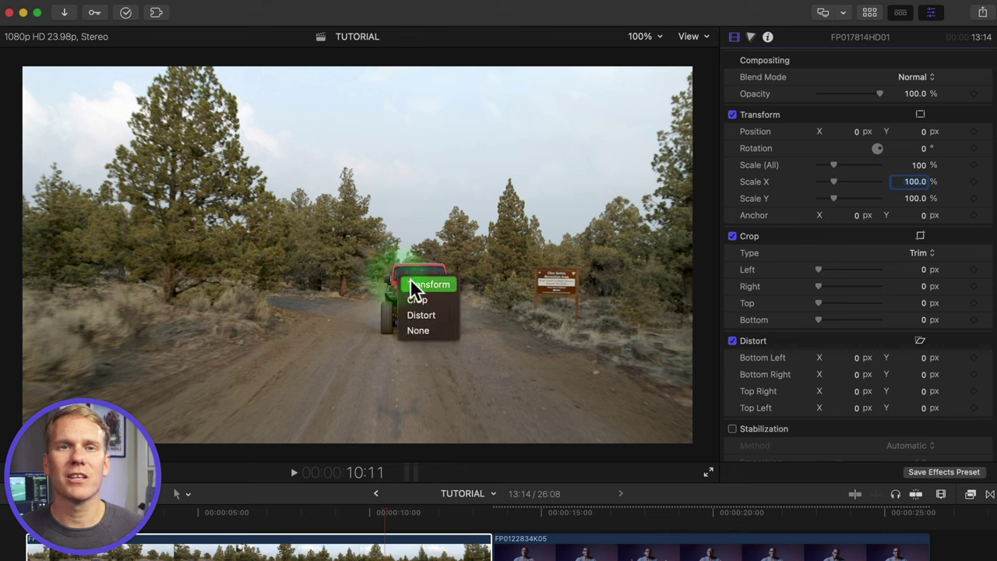
left_click(411, 283)
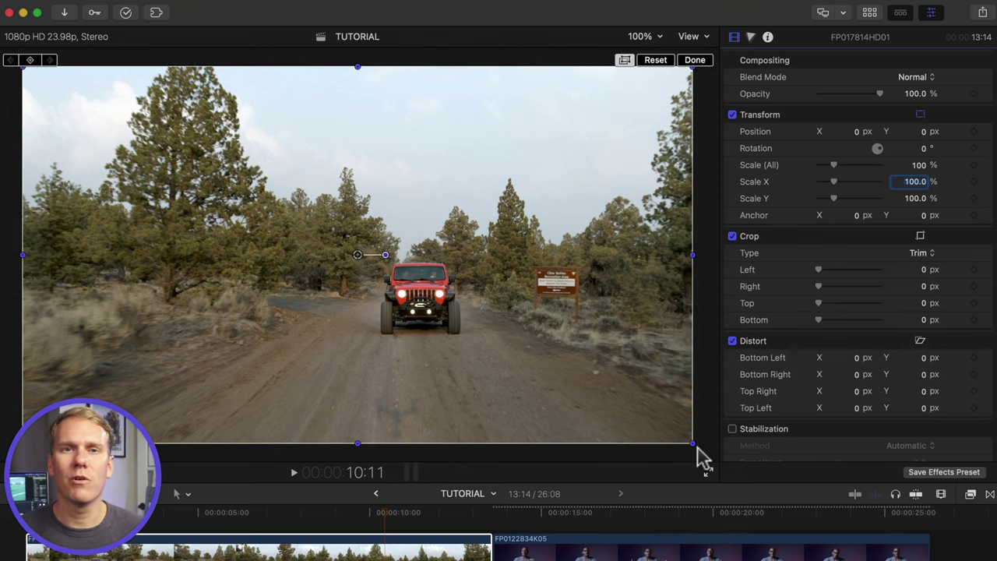
left_click_drag(691, 444, 779, 541)
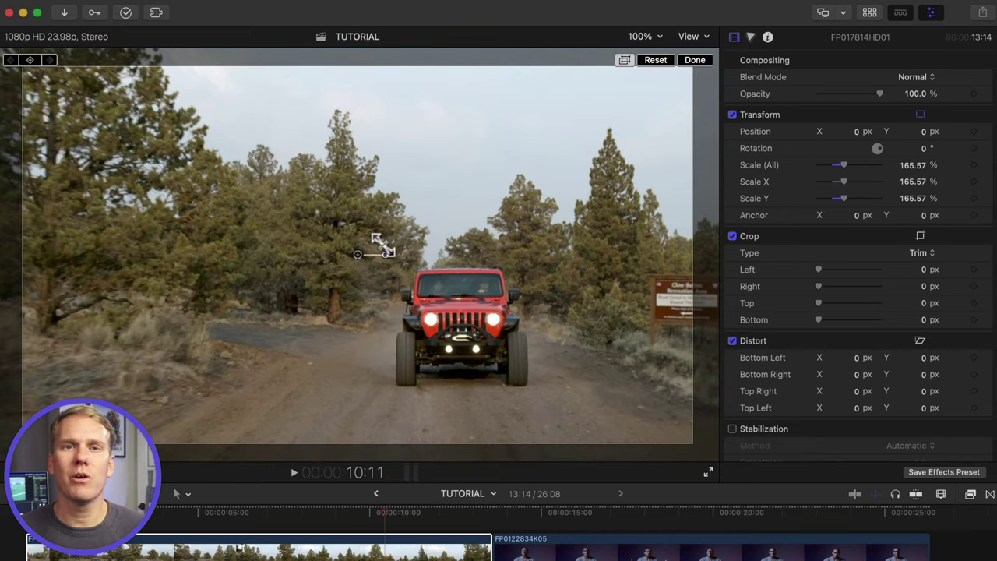
left_click_drag(412, 372, 338, 369)
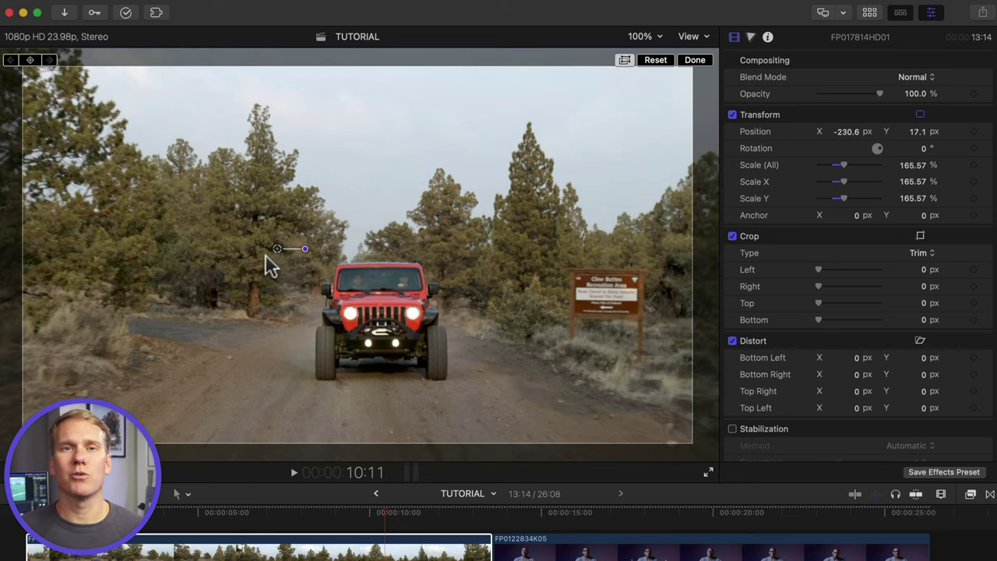
left_click_drag(303, 250, 318, 250)
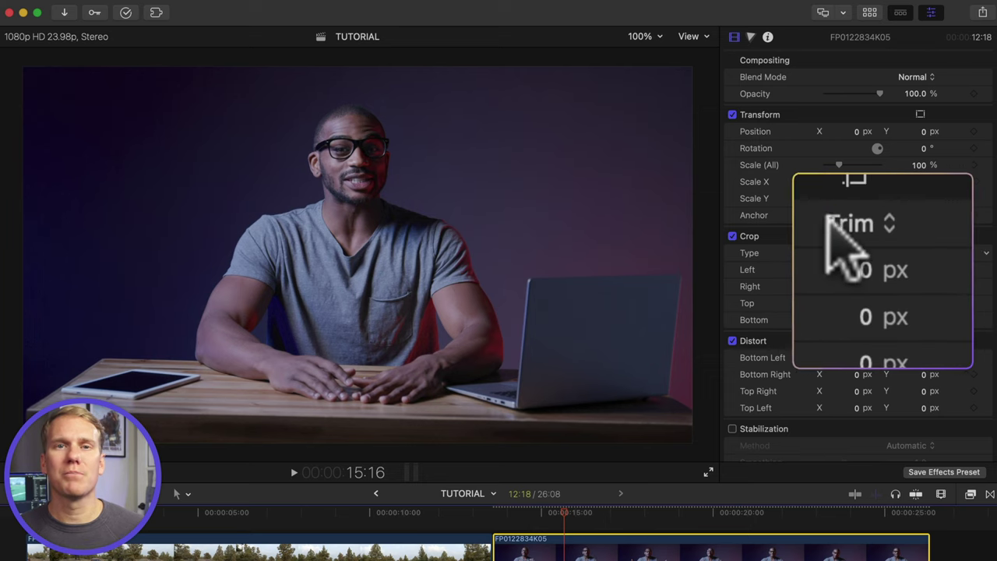
Set the man's clip crop type to Crop and trim 1308 px from the left edge.
left_click(918, 253)
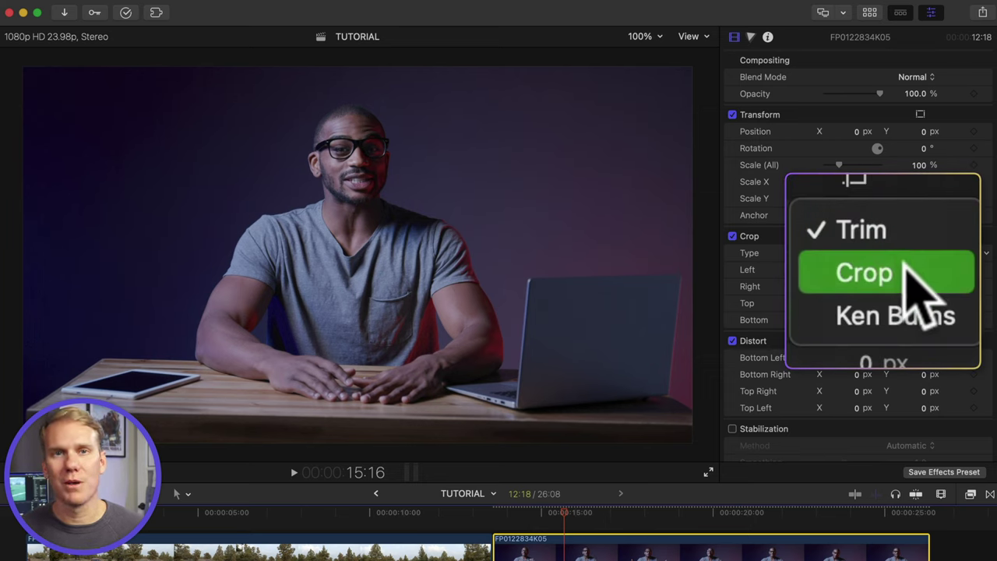
left_click(931, 269)
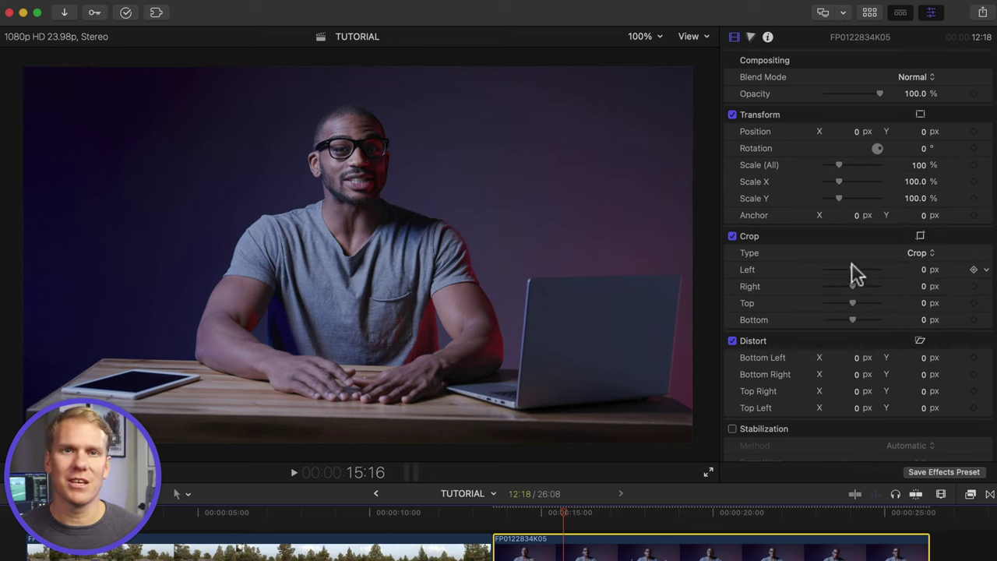
mouse_move(852, 271)
left_mouse_down()
mouse_move(835, 268)
mouse_move(857, 268)
left_mouse_up()
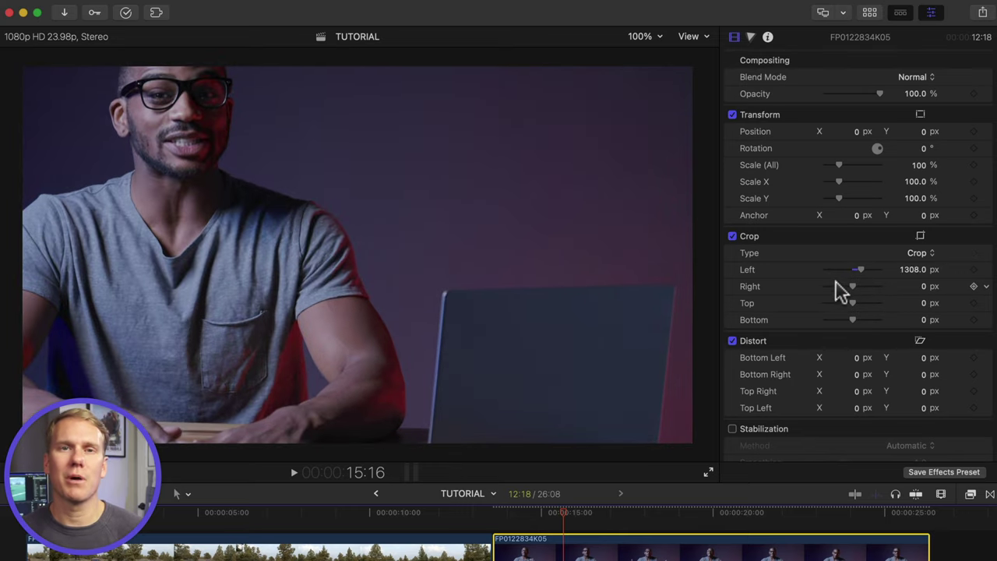
left_click(986, 237)
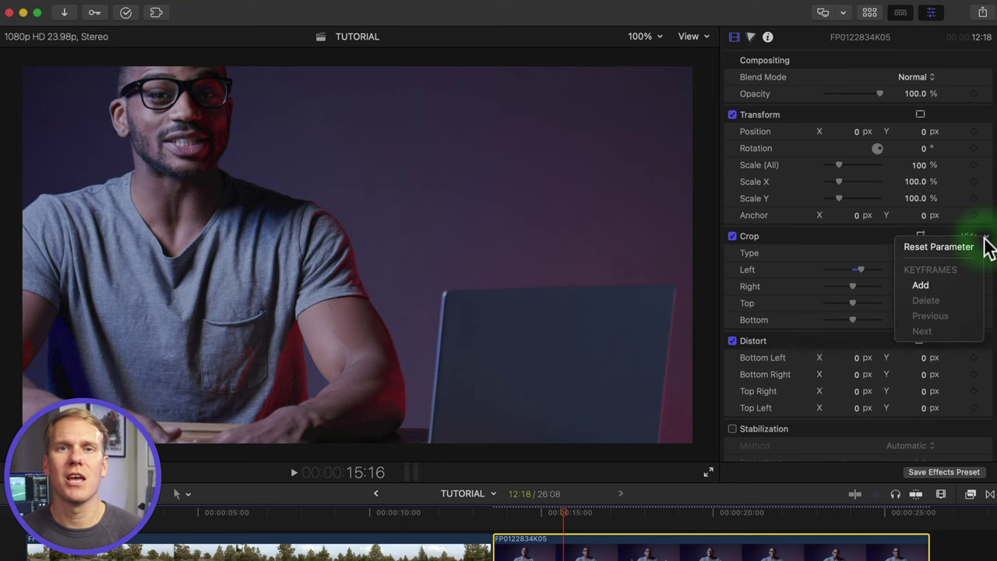
Reset the crop, then crop on-screen to Left 625.2, Right 784.1, Top 143.2, Bottom 649.5 px.
left_click(944, 246)
right_click(420, 229)
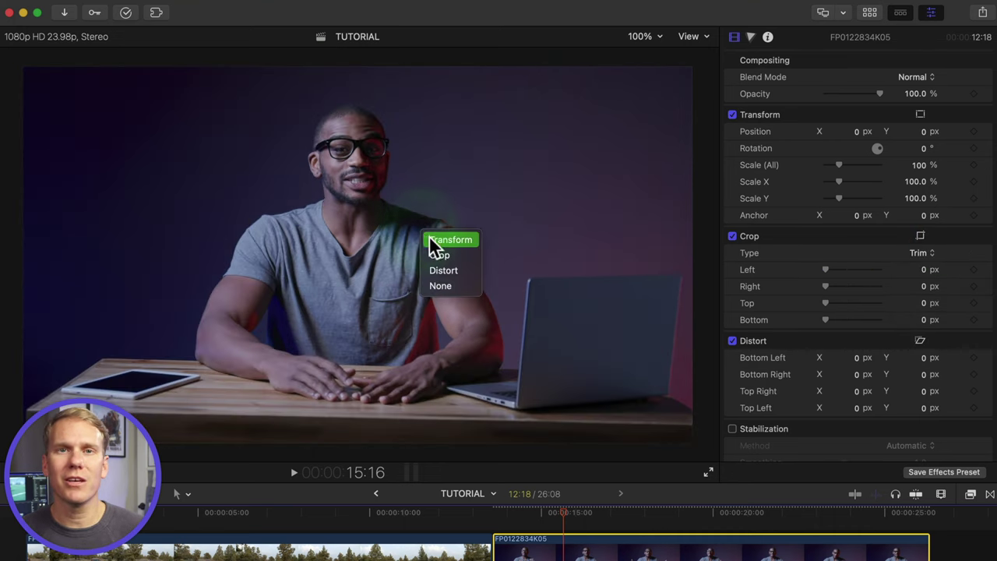
left_click(440, 258)
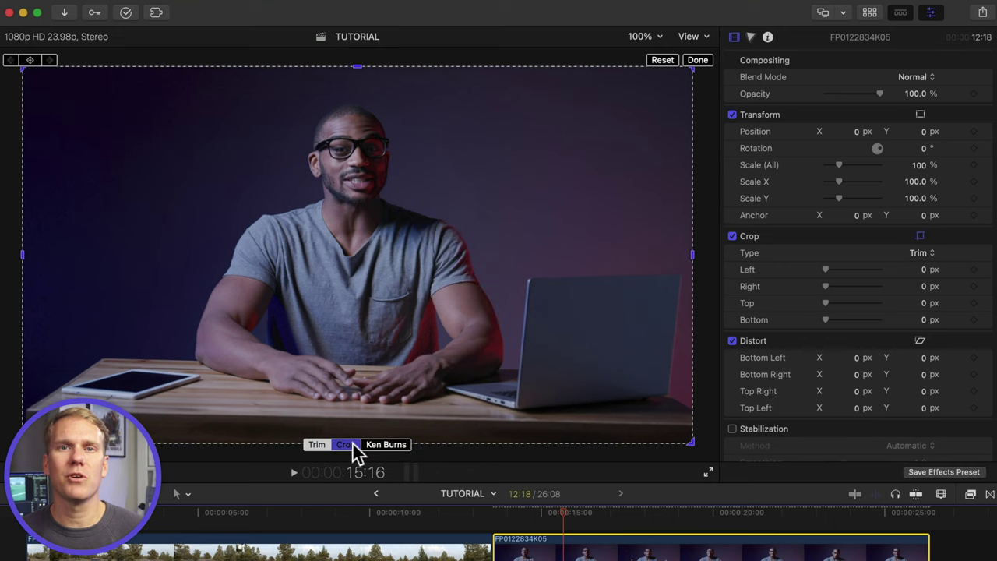
left_click(349, 444)
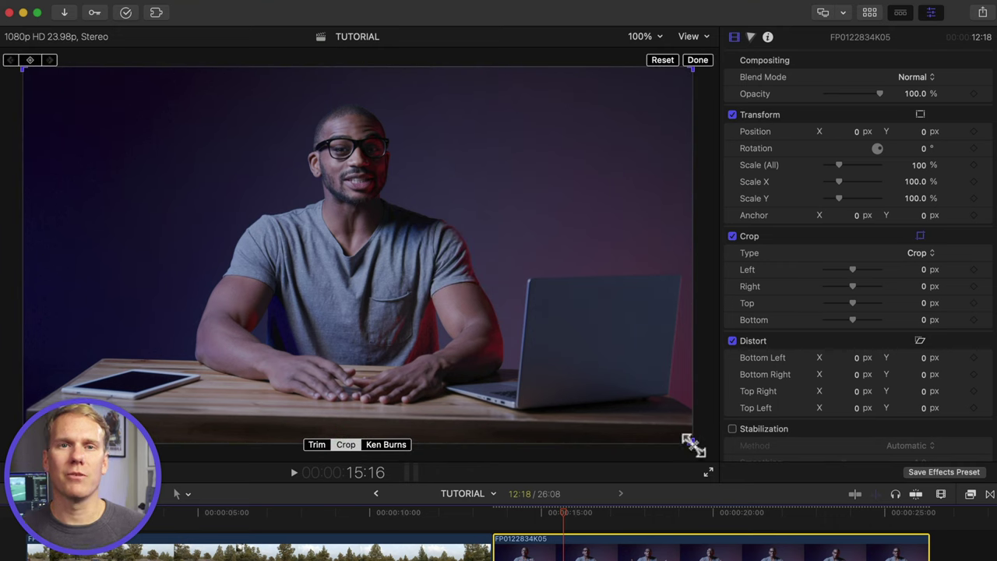
left_click_drag(692, 445, 440, 300)
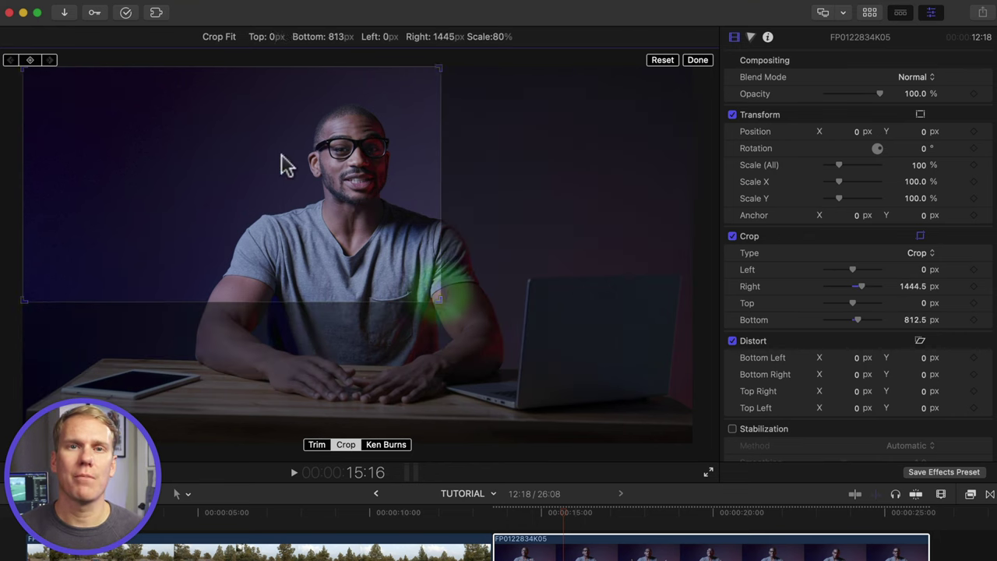
left_click_drag(287, 164, 395, 191)
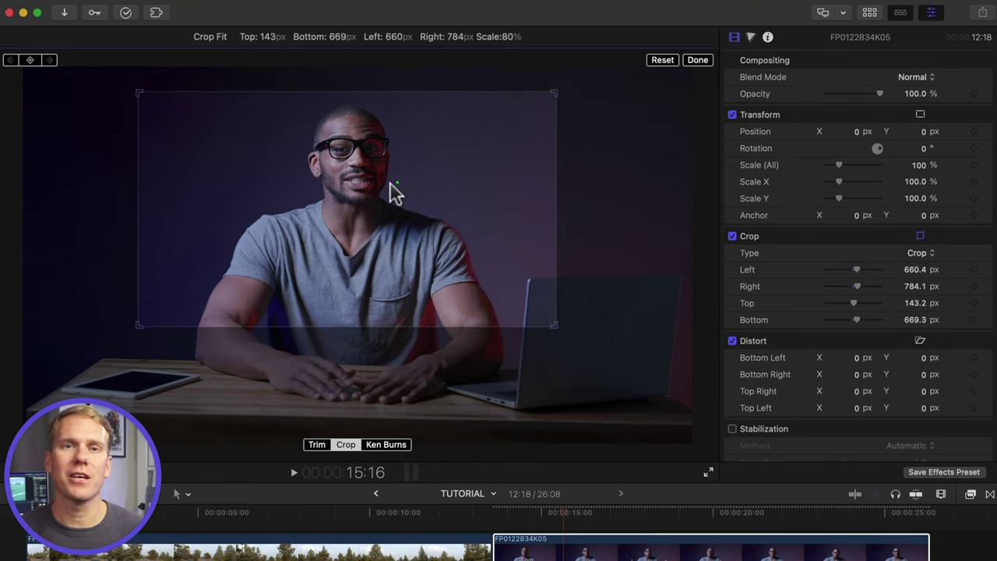
left_click(698, 60)
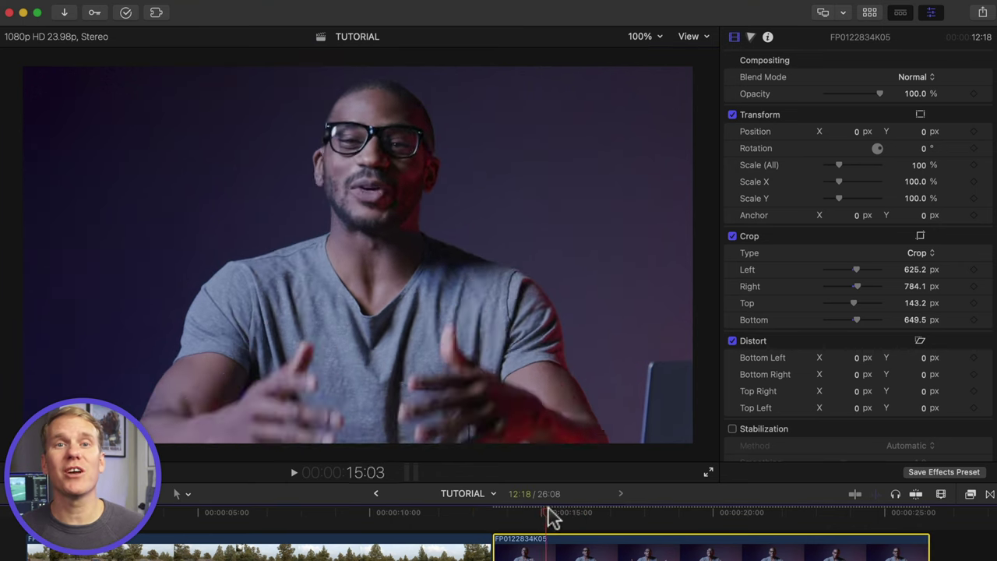
left_click(566, 514)
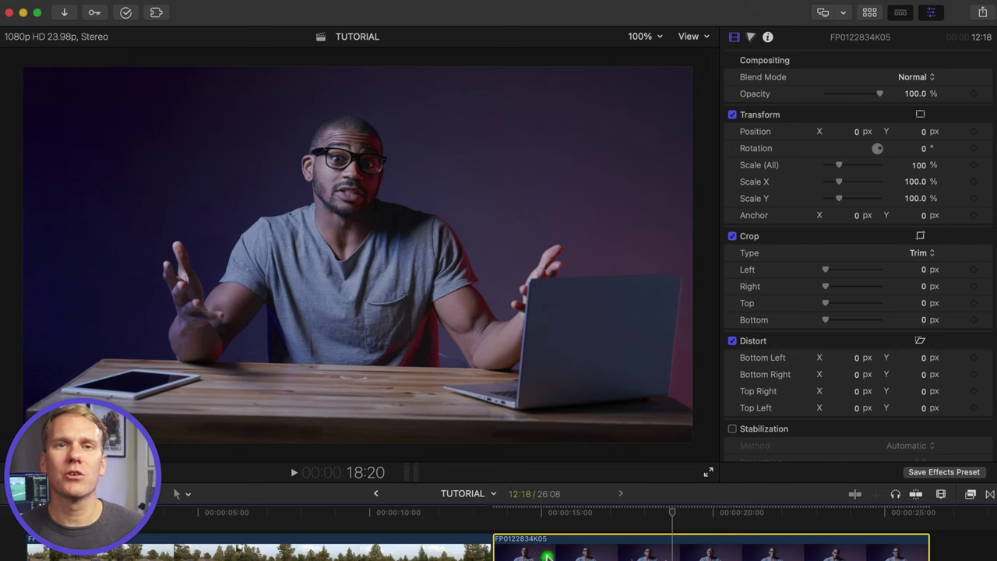
Jump the playhead to the start of the man's clip at 13:14.
key("Up")
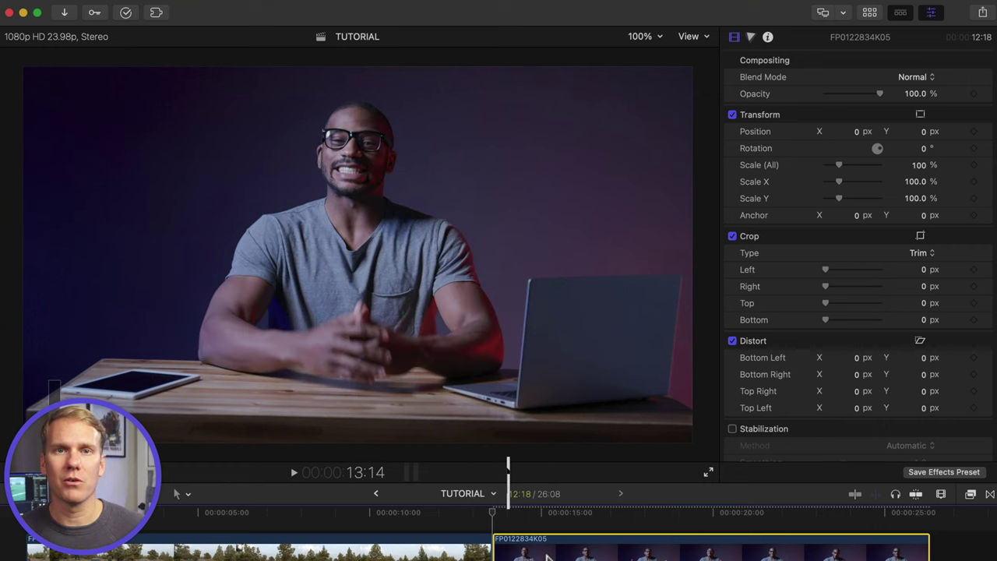
Add a starting 100% Transform keyframe to the man's clip at 13:14.
key("Down")
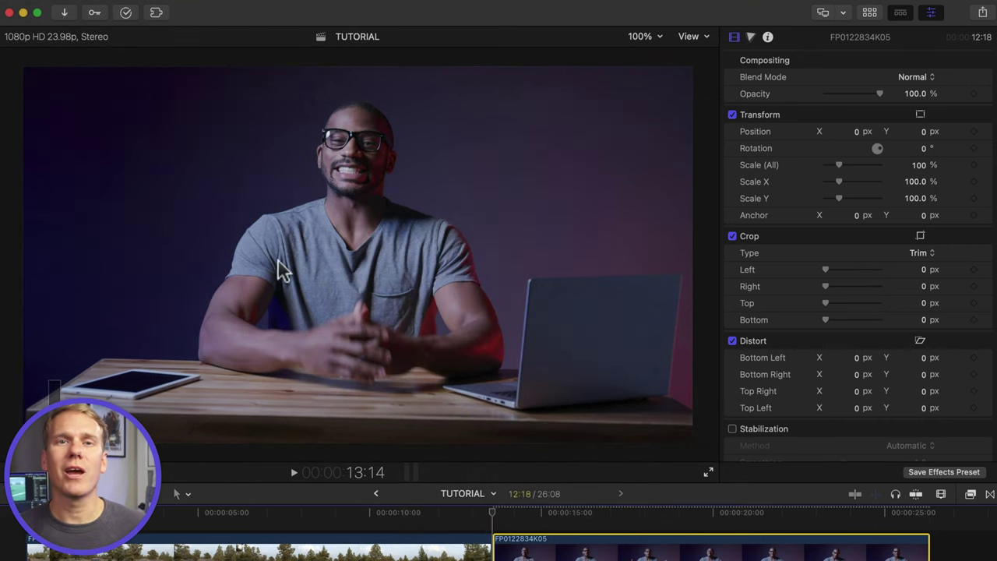
right_click(290, 204)
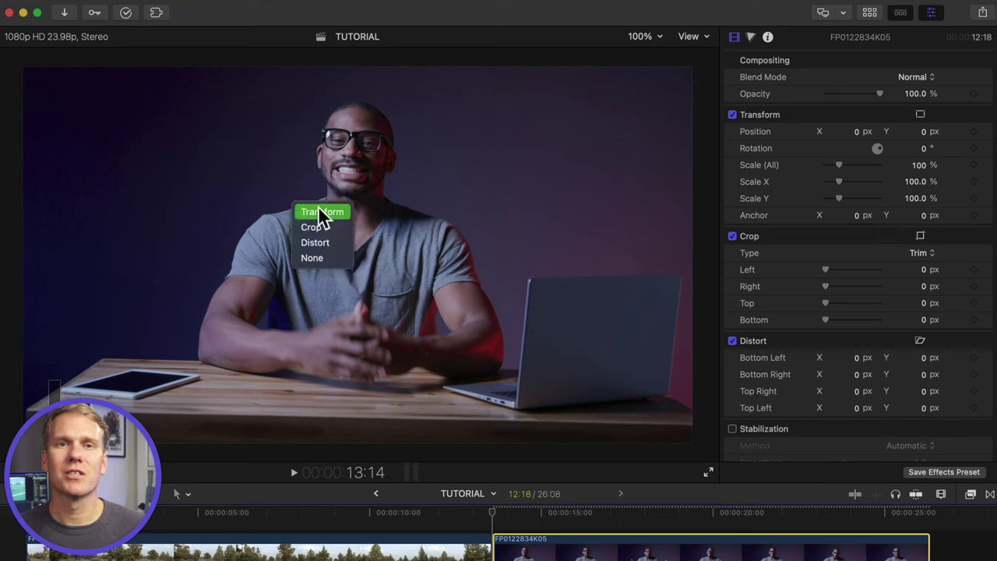
left_click(320, 211)
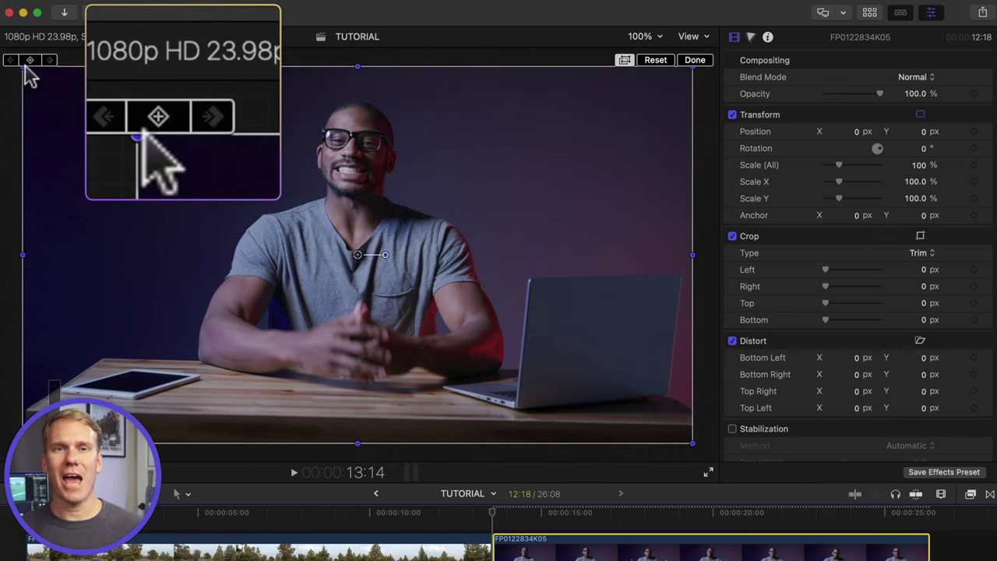
left_click(31, 60)
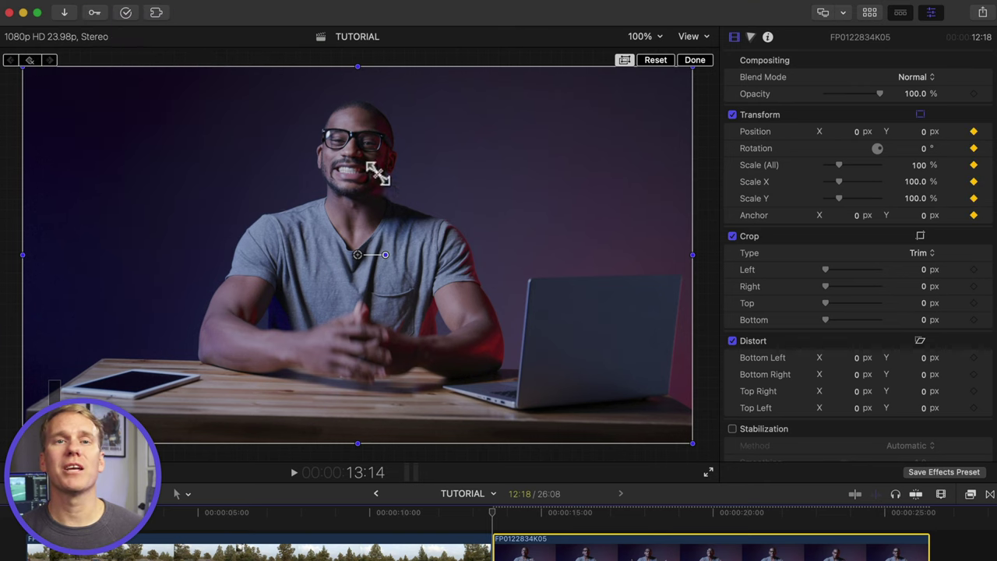
At 14:00, zoom to 131.92% at X -49.0, Y -154.3 and preview the push-in.
key("shift+Right")
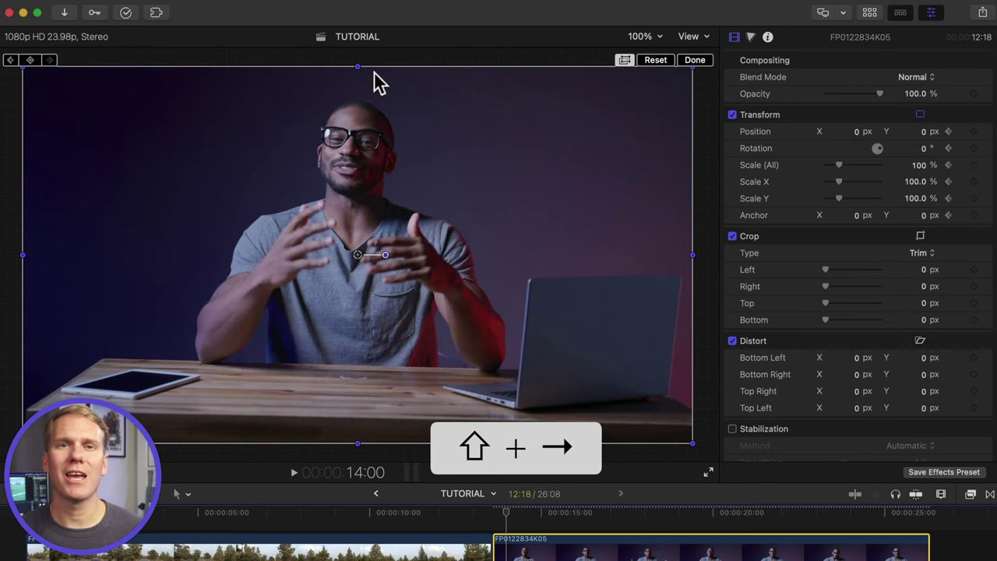
left_click_drag(693, 66, 800, 7)
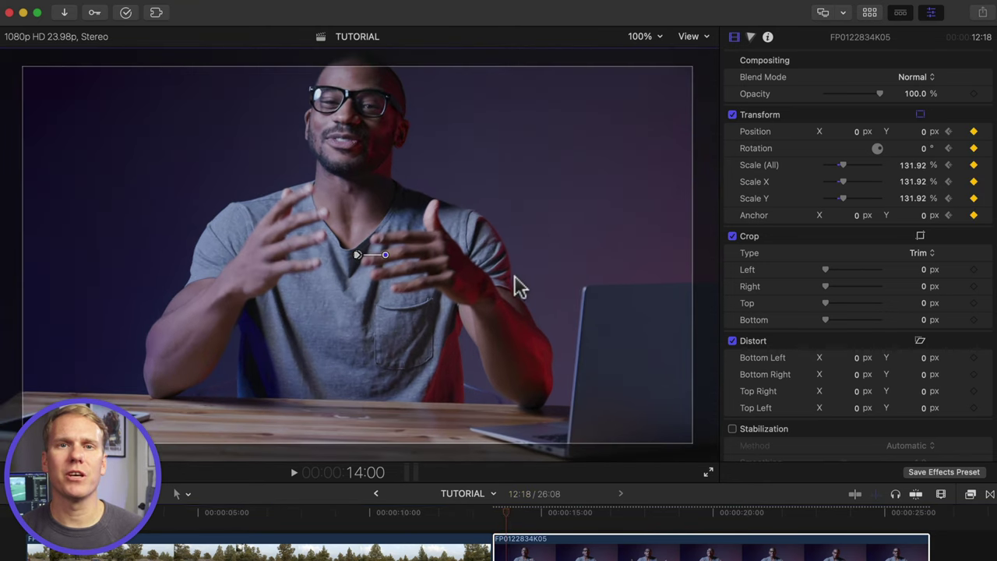
left_click_drag(514, 276, 503, 340)
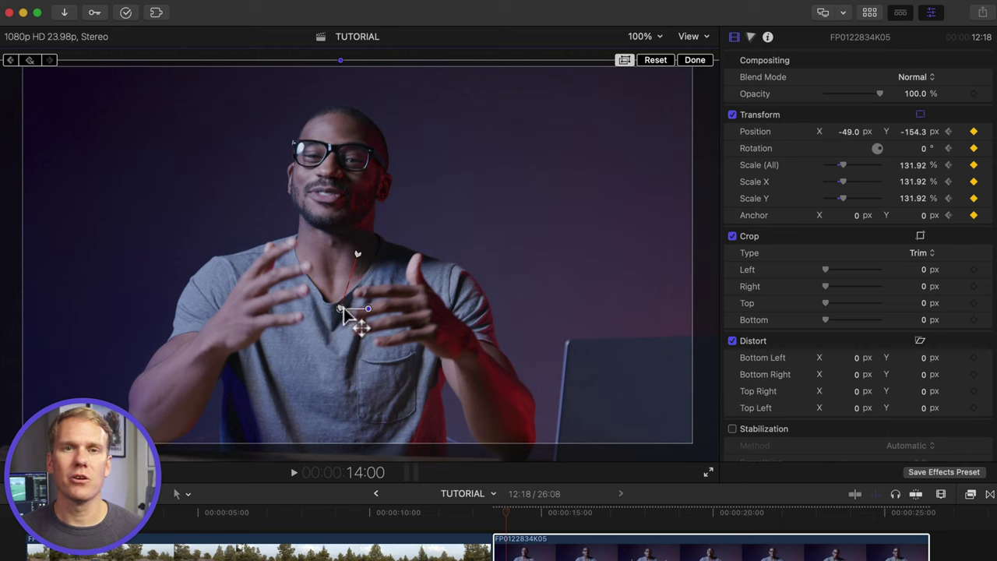
left_click(694, 60)
left_click(499, 514)
key("space")
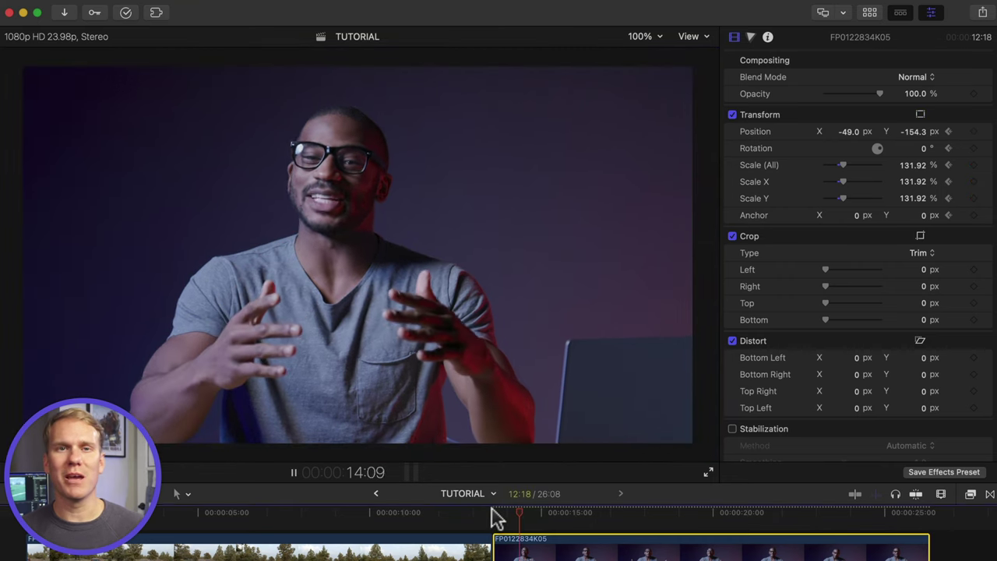
key("space")
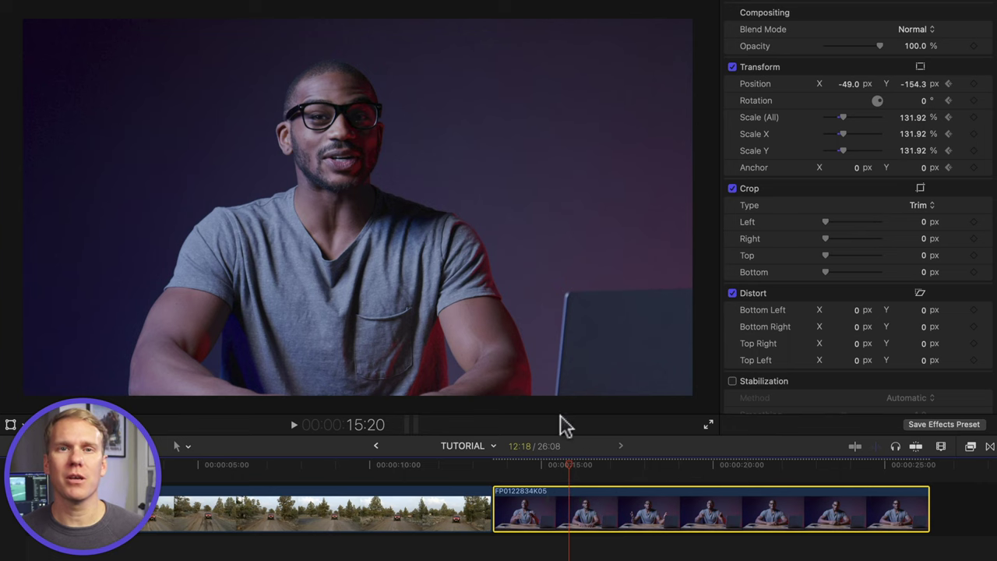
Show the interview clip's Video Animation and select the final Transform keyframe at 17:08.
left_click(611, 465)
key("ctrl+v")
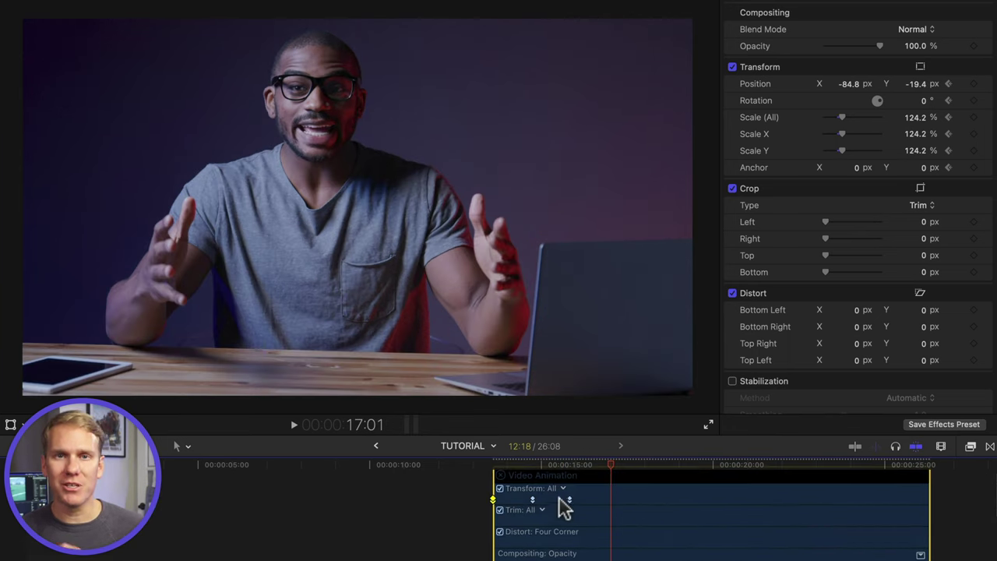
left_click(533, 499)
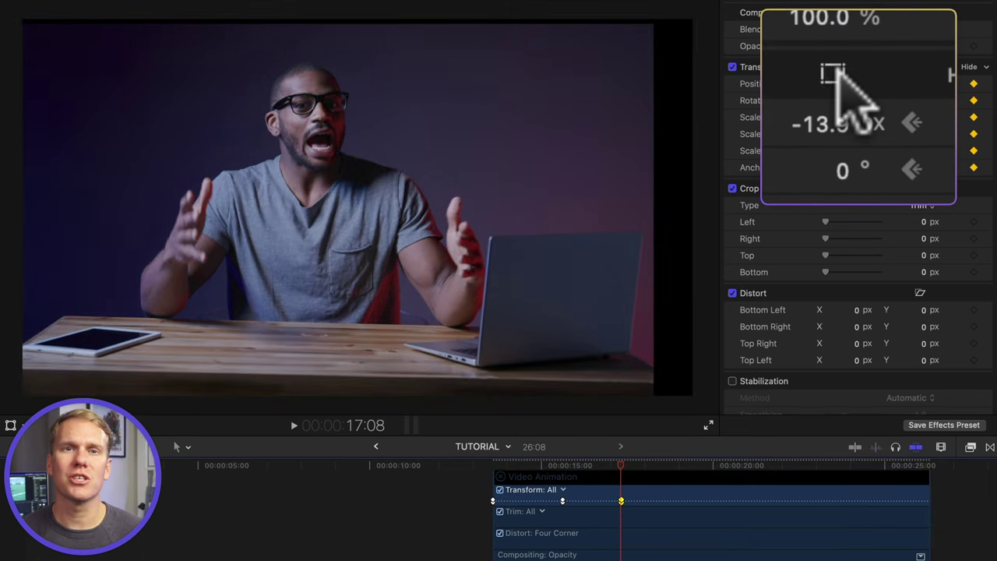
Recentre the 17:08 keyframe to X 25.6, Y 0.1 px and play back the zoom-out.
left_click(920, 67)
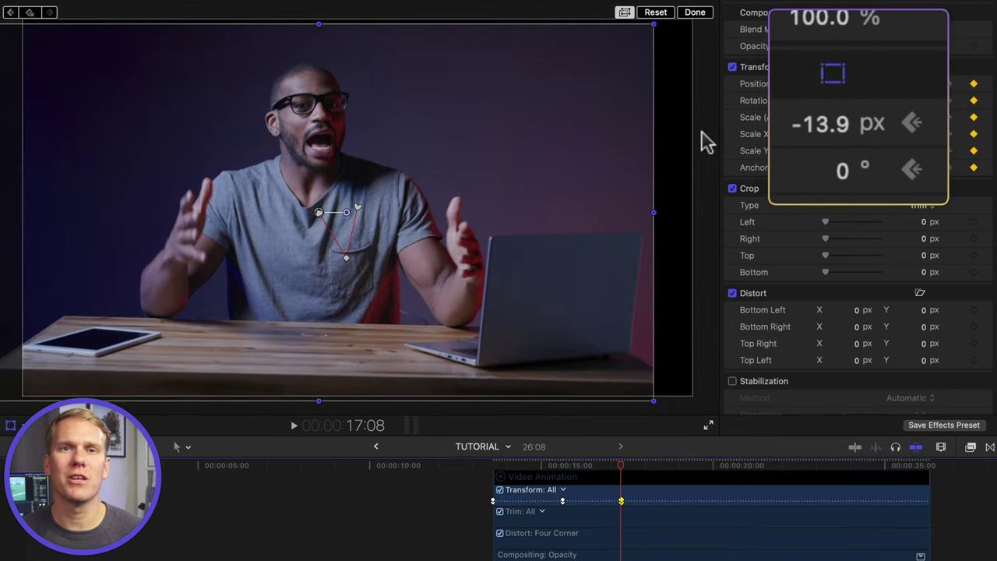
left_click(12, 12)
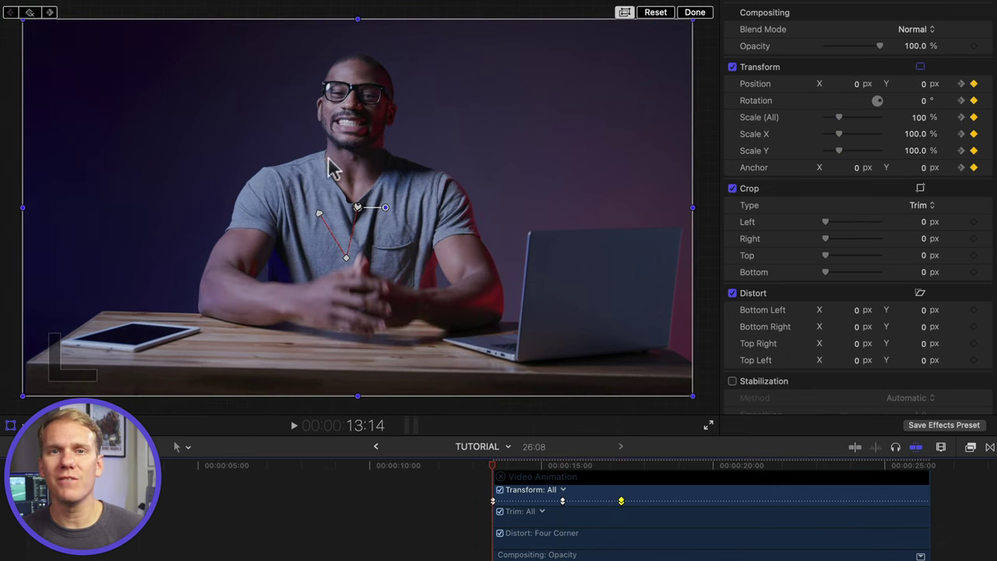
left_click(50, 13)
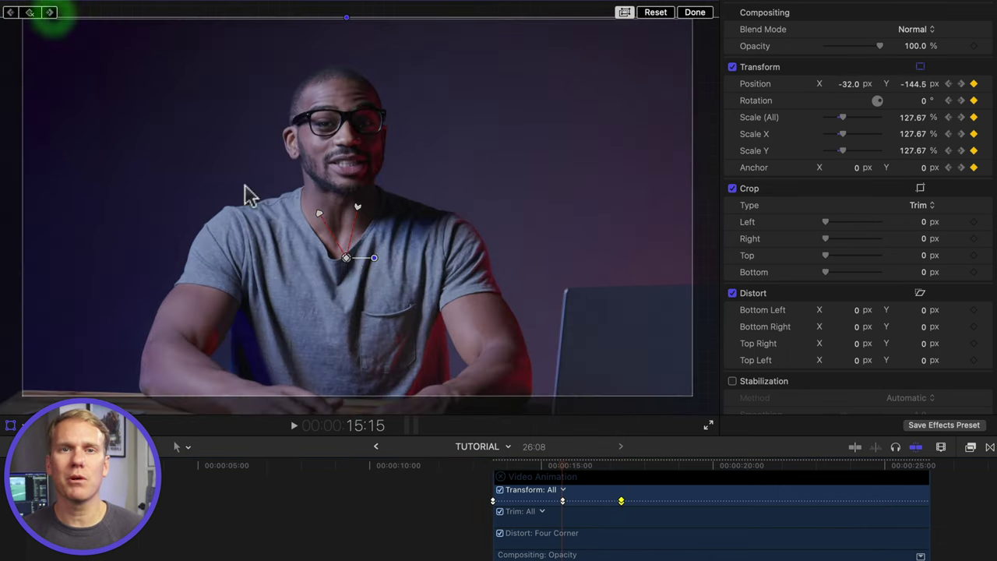
left_click_drag(347, 258, 359, 262)
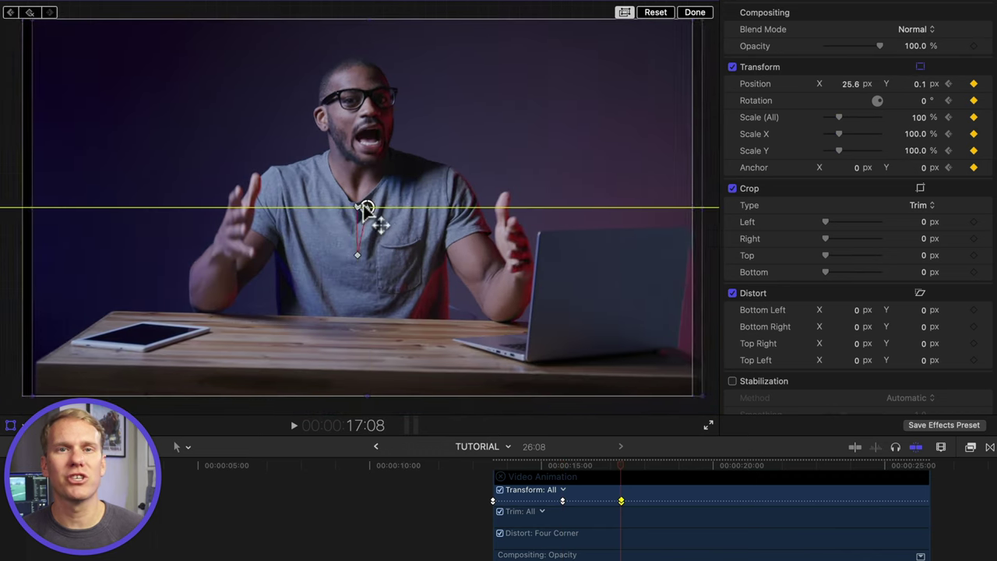
left_click_drag(363, 211, 357, 209)
left_click(496, 466)
key("space")
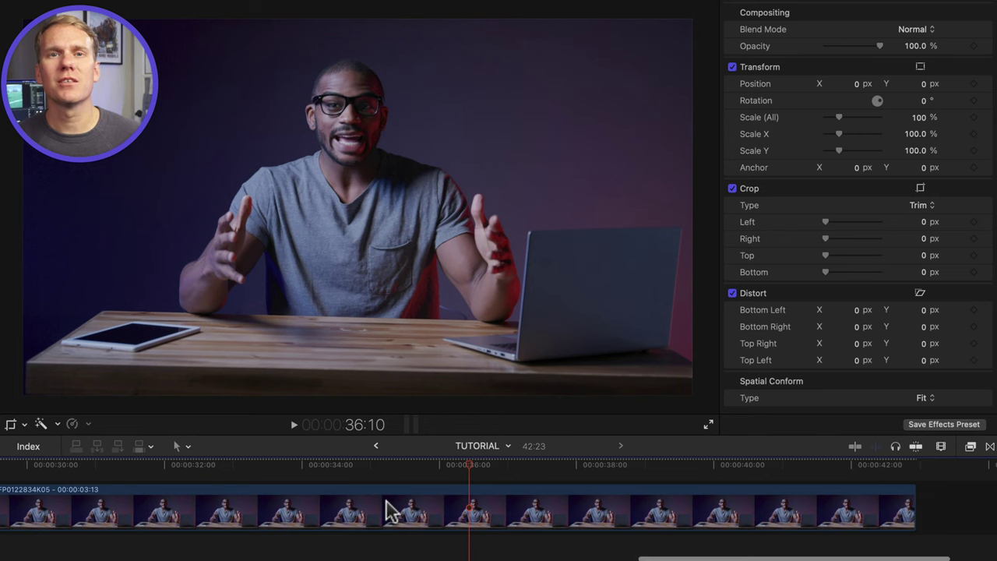
Select the later interview clip around 36:10 in the timeline.
left_click(378, 508)
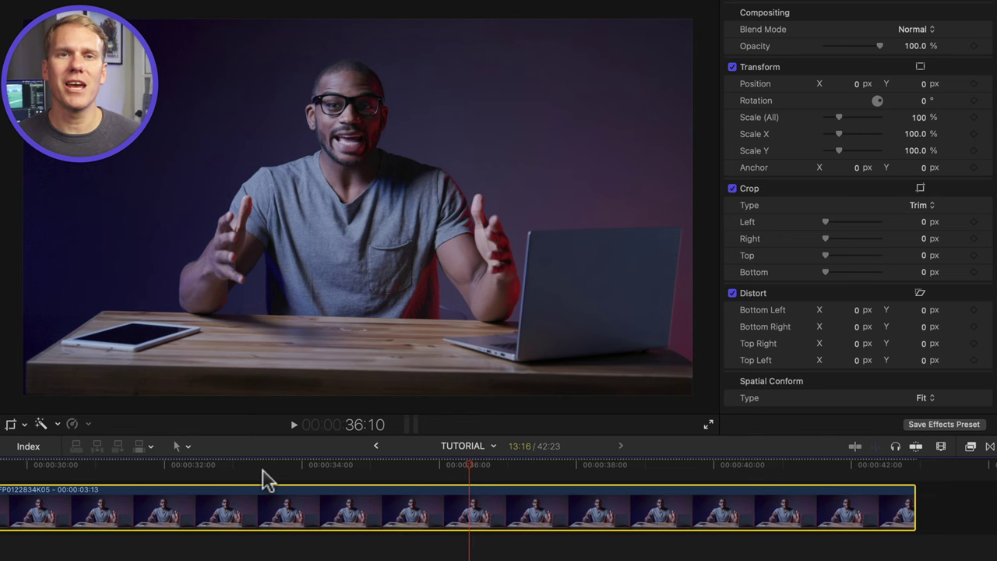
Switch the later interview clip's on-screen crop mode to Ken Burns.
left_click(24, 425)
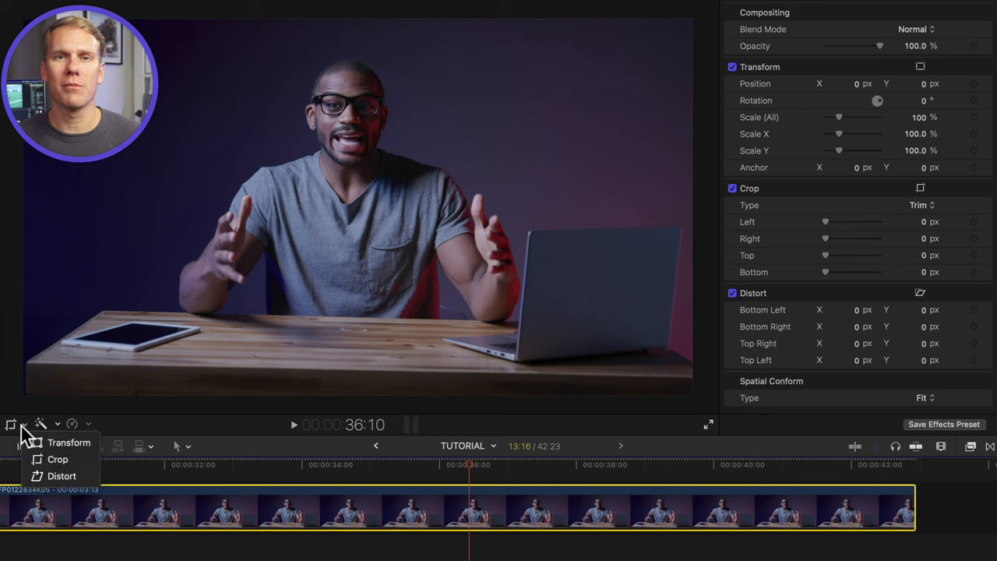
left_click(59, 461)
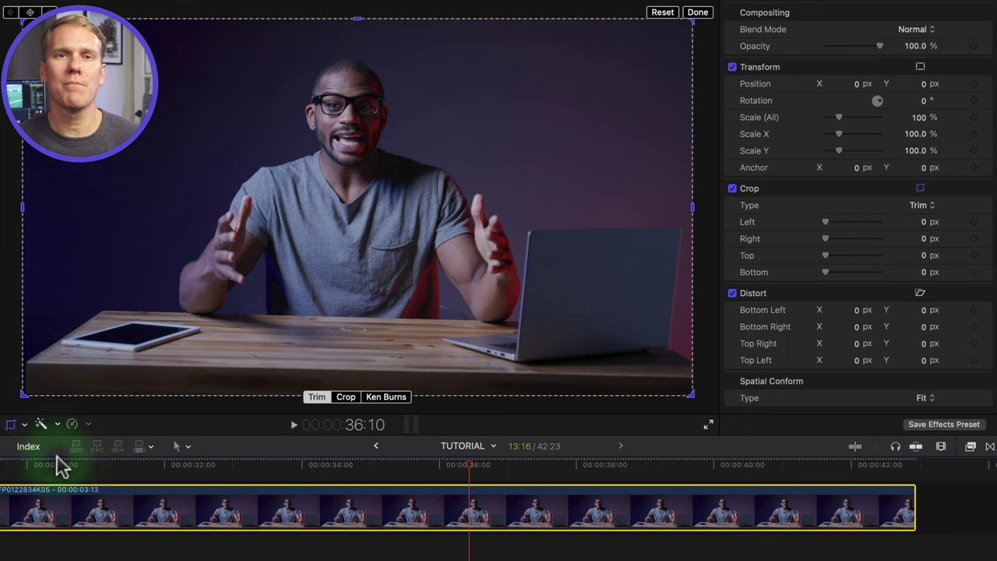
left_click(396, 399)
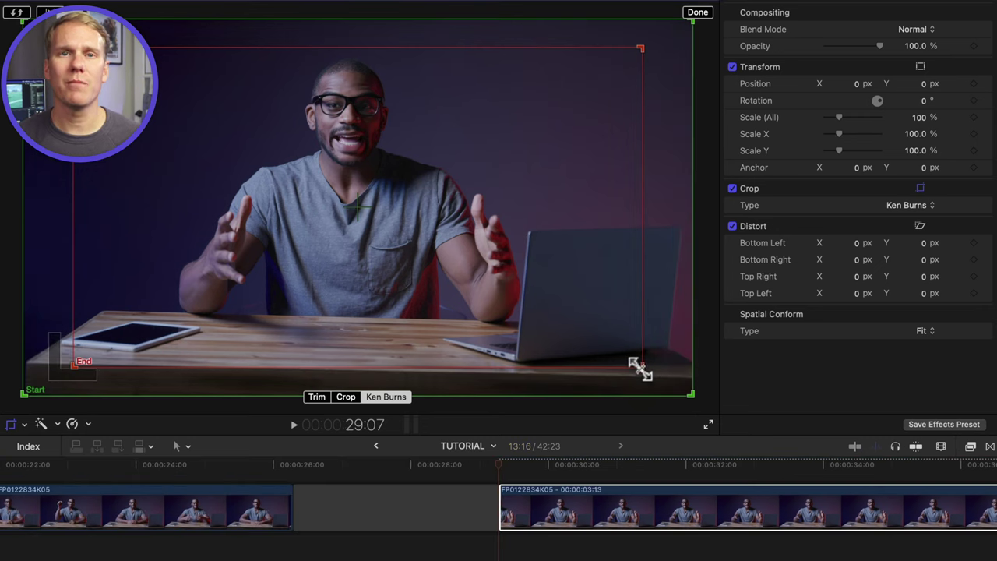
Resize and move the Ken Burns End rectangle around the man, then preview the push-in.
left_click_drag(640, 364, 532, 298)
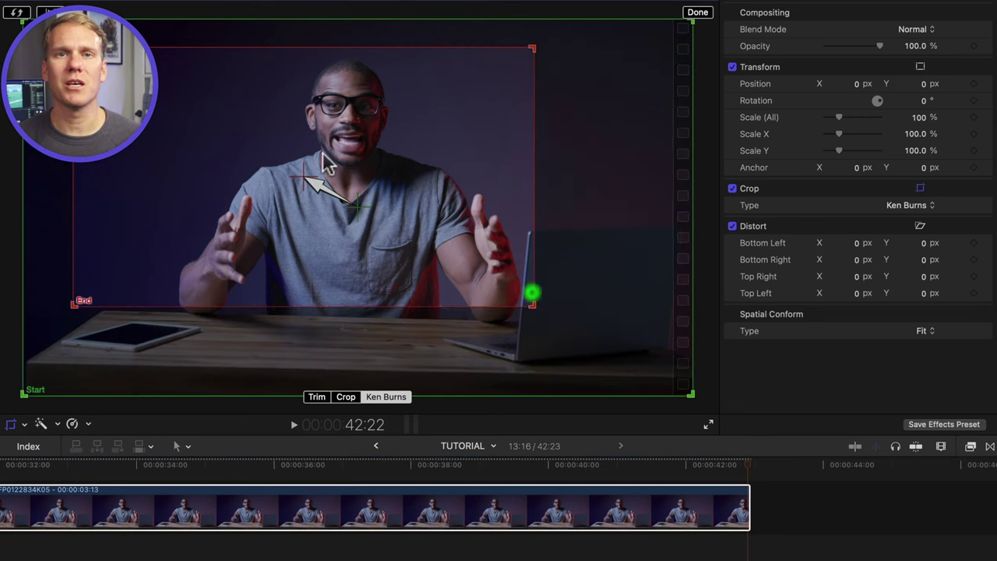
left_click_drag(328, 164, 415, 182)
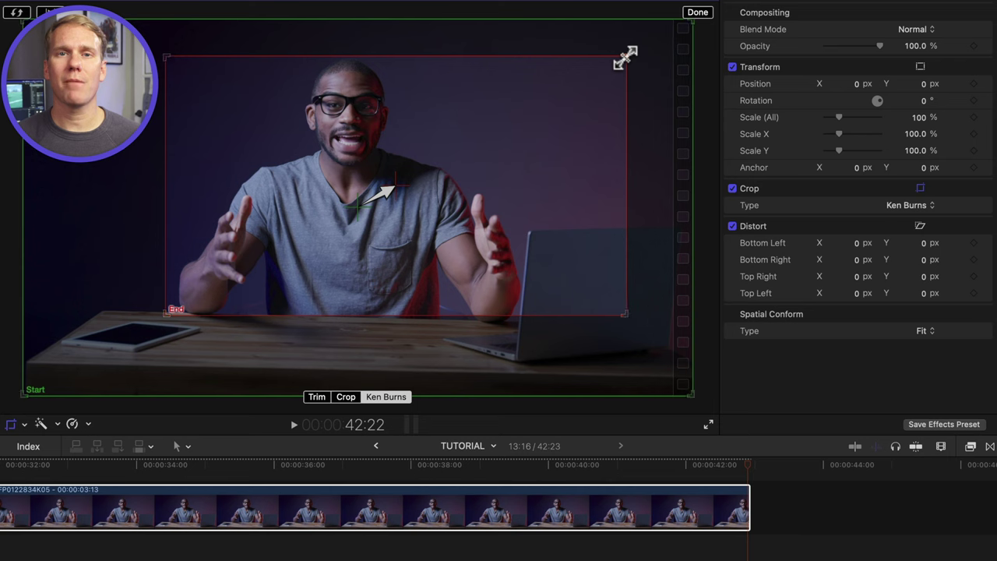
left_click_drag(626, 58, 650, 44)
left_click(718, 476)
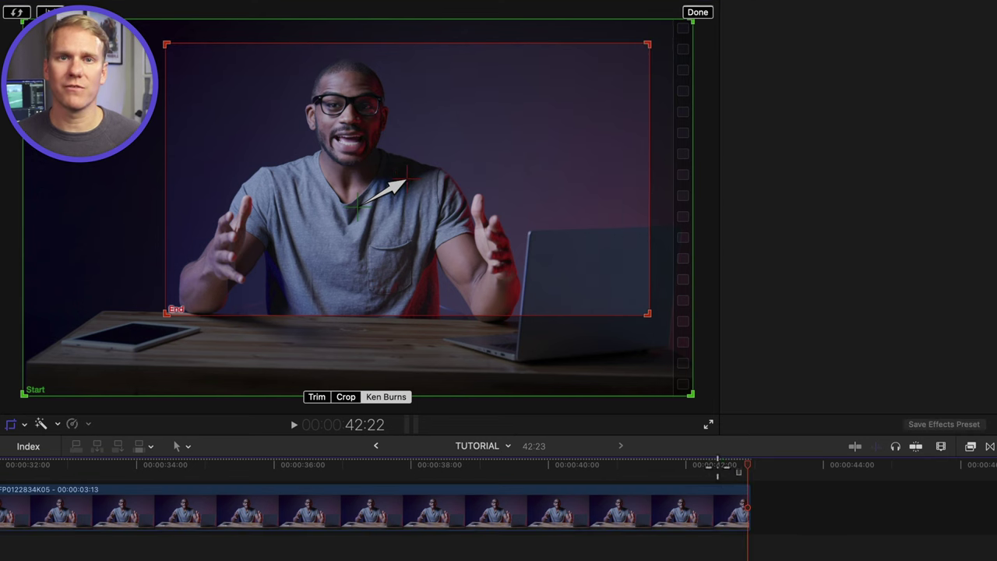
left_click(716, 473)
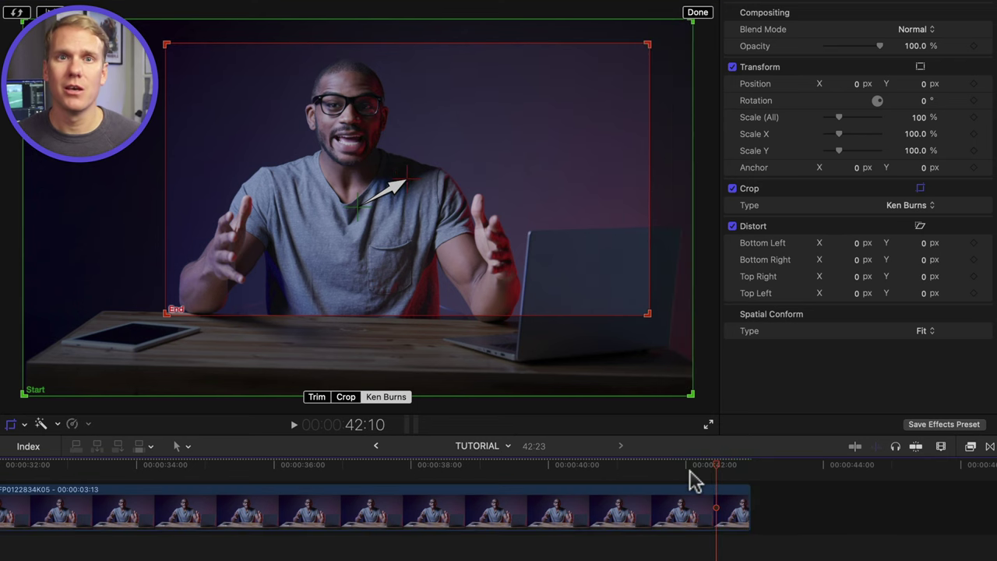
left_click(48, 12)
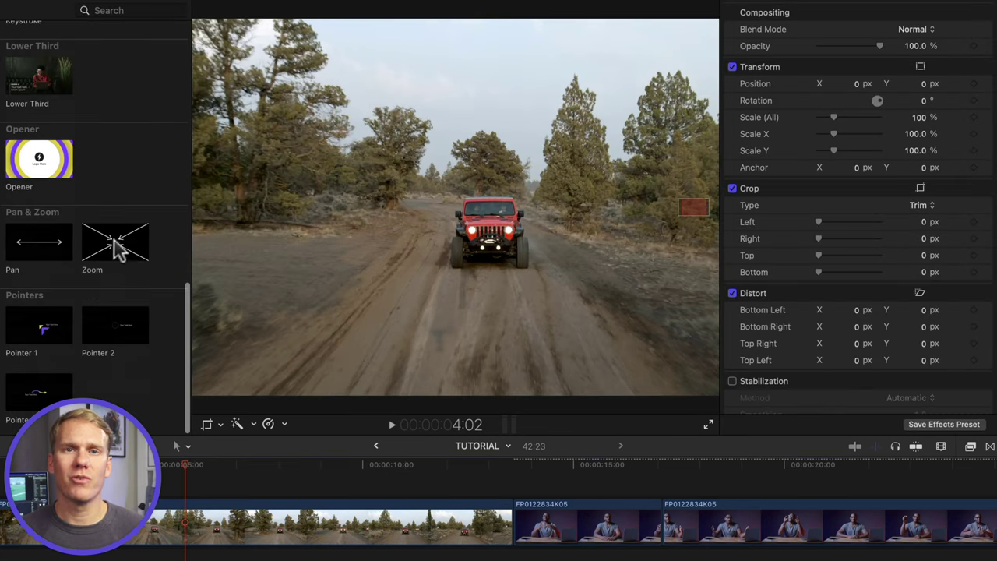
Place the Tutorial Pop Zoom title on the timeline directly above the jeep clip.
left_click_drag(129, 258, 223, 519)
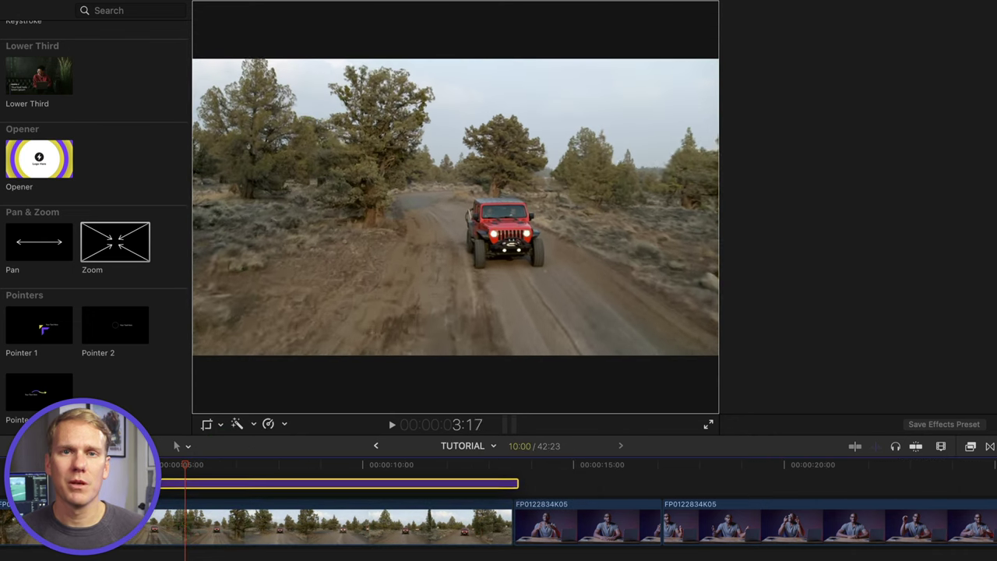
Move and resize the Zoom title's on-screen target box so it frames the red jeep.
key("space")
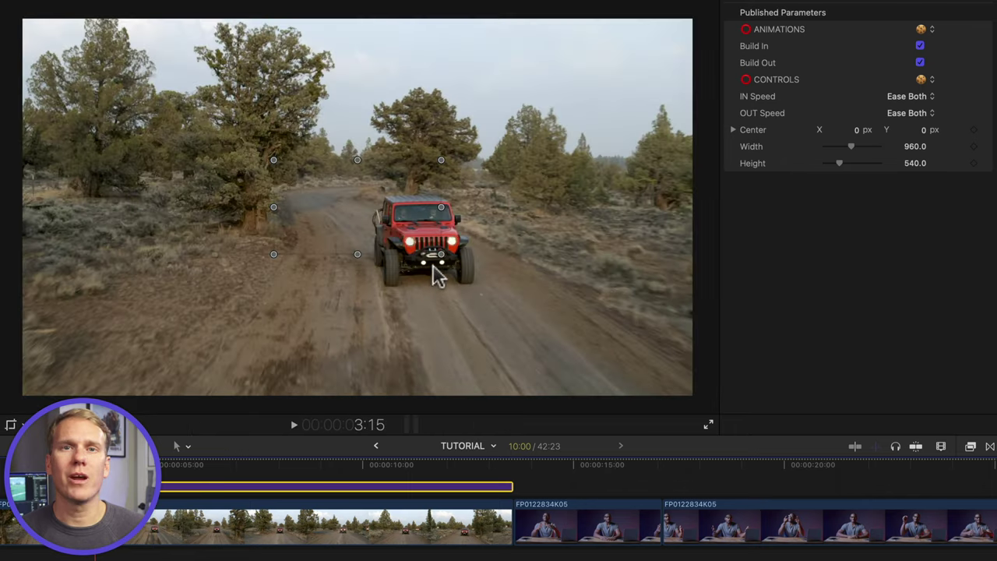
left_click(441, 251)
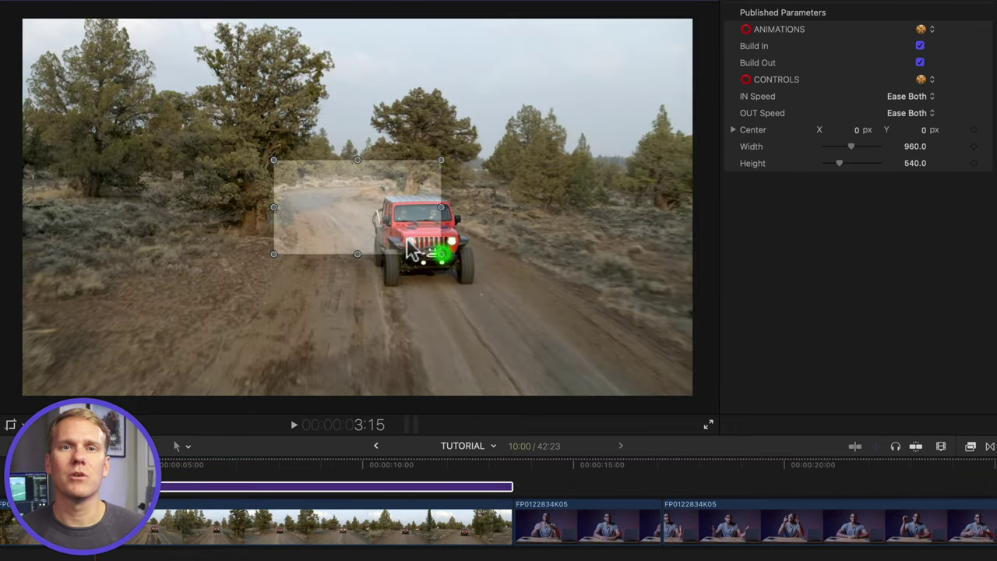
left_click_drag(381, 225, 418, 250)
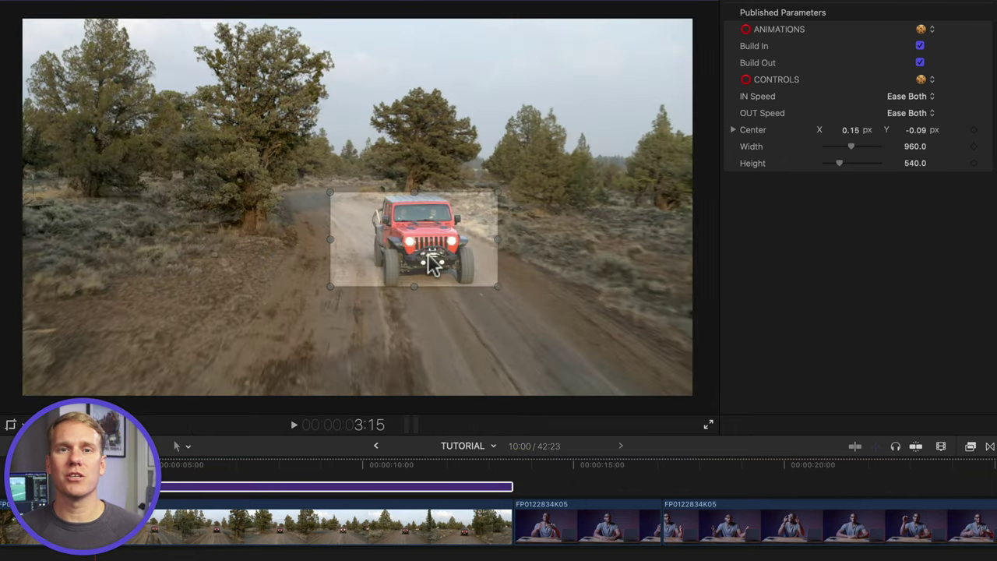
left_click_drag(498, 286, 592, 322)
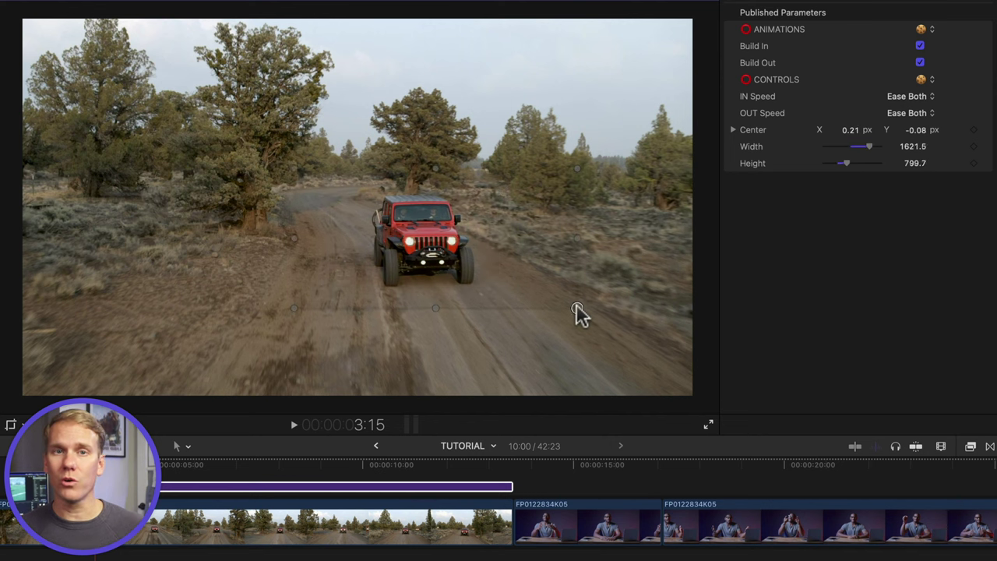
left_click(565, 304)
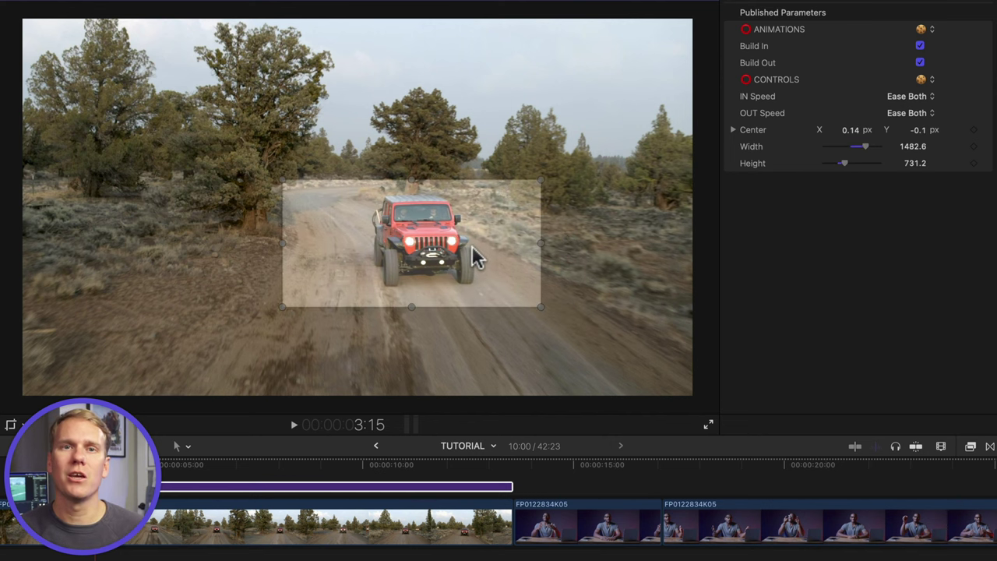
left_click_drag(283, 242, 252, 249)
Preview the adjusted zoom, then turn on Build In and Build Out.
key("space")
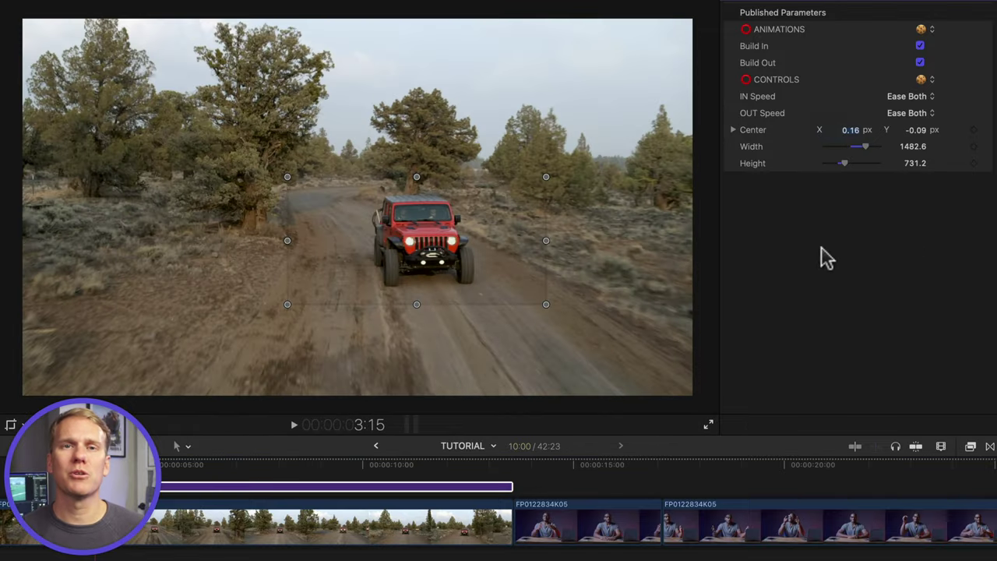
left_click(822, 249)
left_click(920, 45)
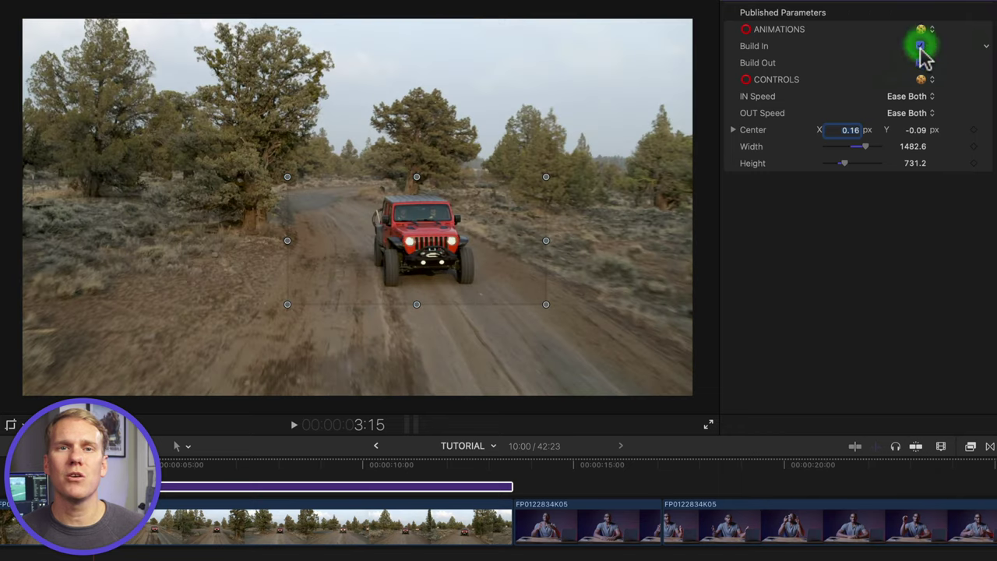
left_click(920, 63)
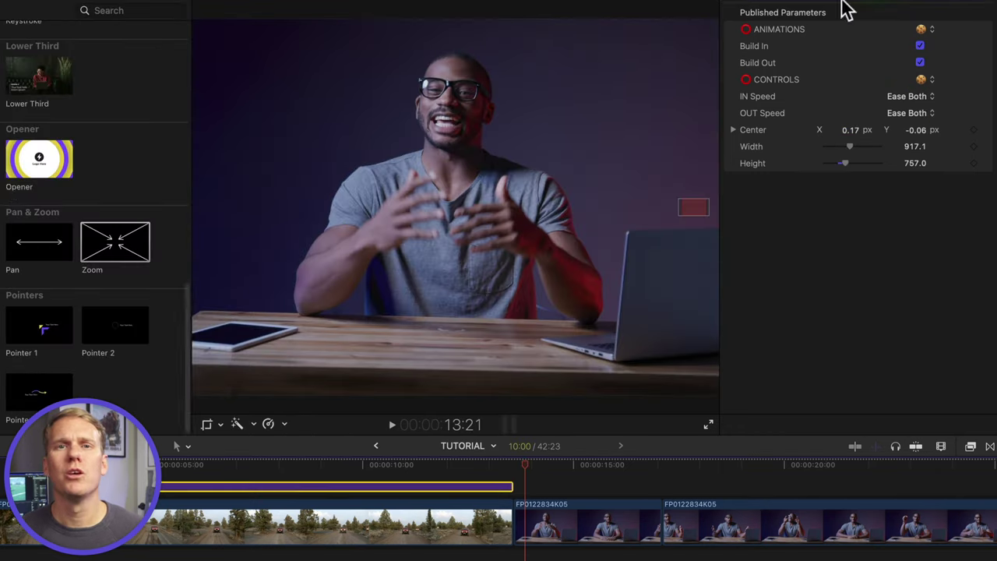
Preview the Click 2 template, then the Focus Magnify template, from the Tutorial Pop browser.
scroll(95, 220, "up", 10)
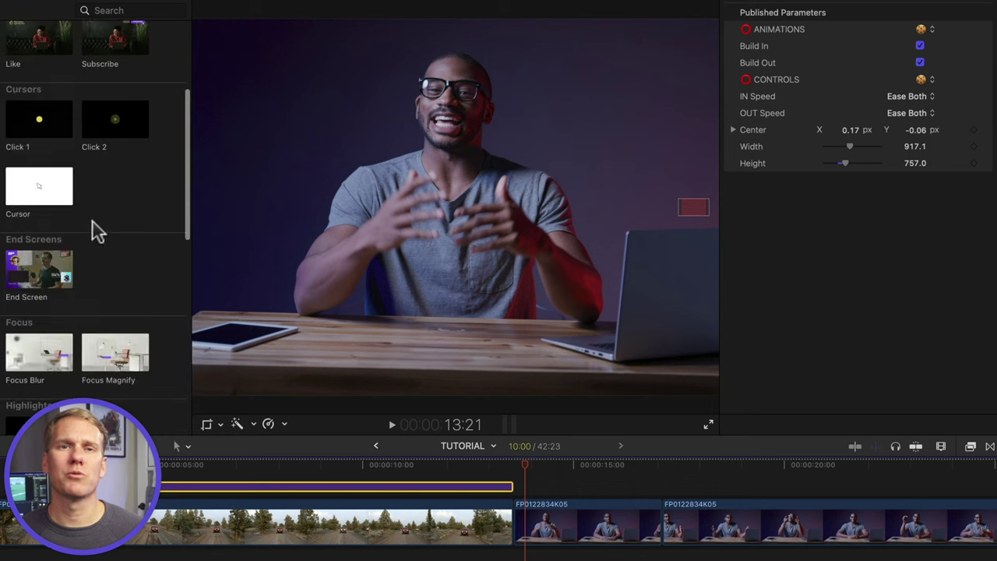
left_click(105, 133)
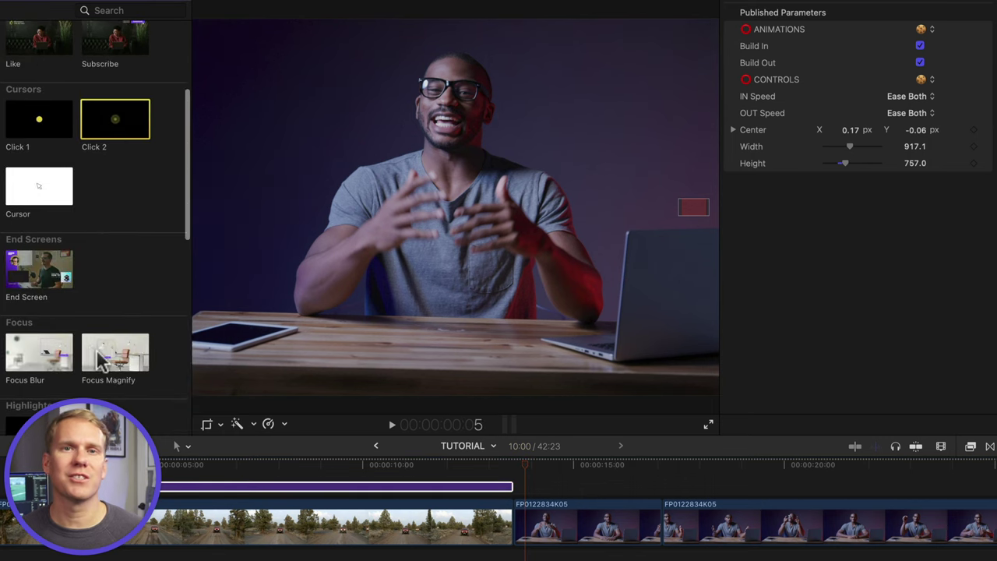
left_click(103, 357)
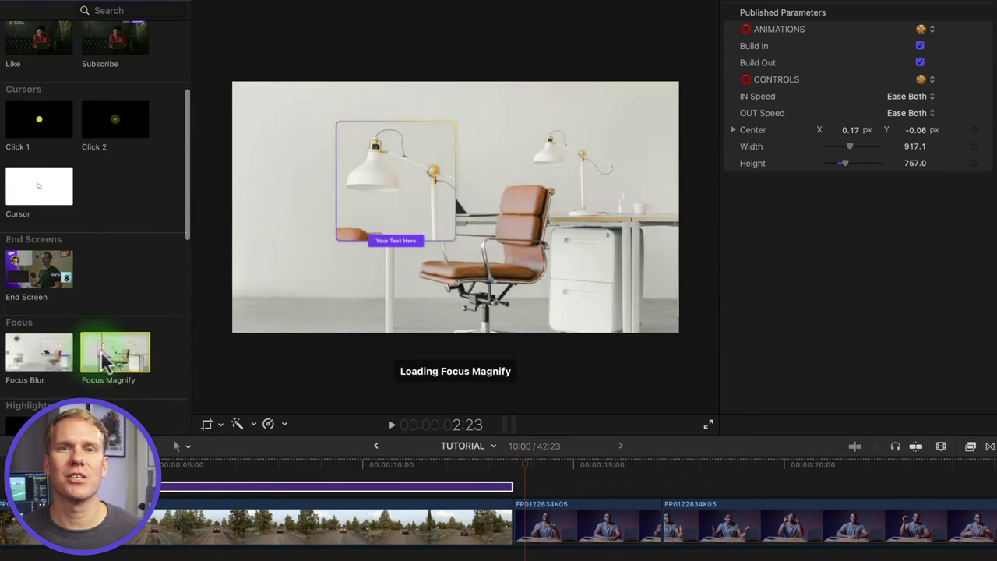